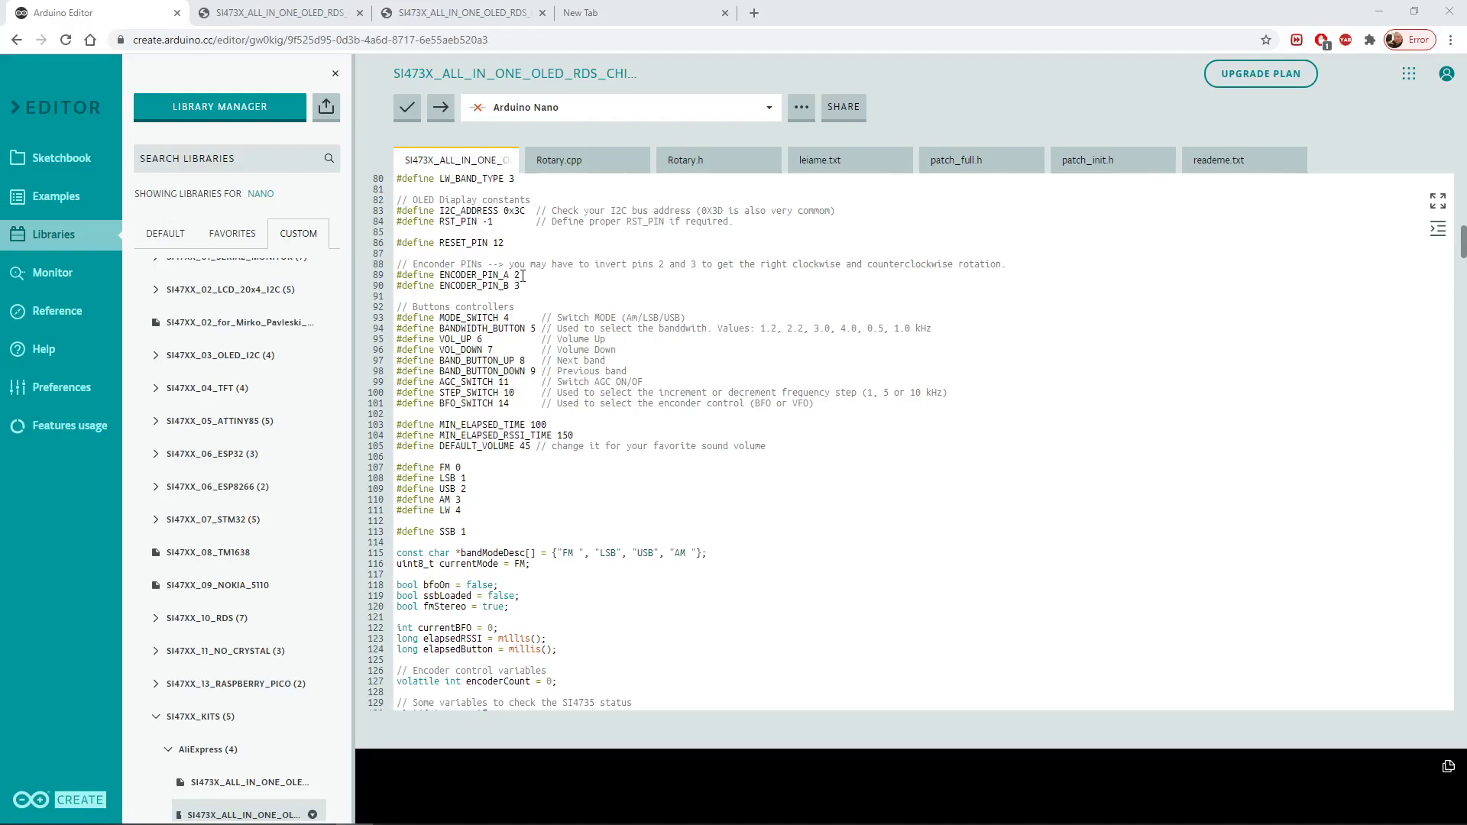
Step: Swap the encoder pins: ENCODER_PIN_A on line 89 to 3, ENCODER_PIN_B on line 90 to 2
{"action": "left_click", "coordinate": [527, 274]}
{"action": "type", "text": "3"}
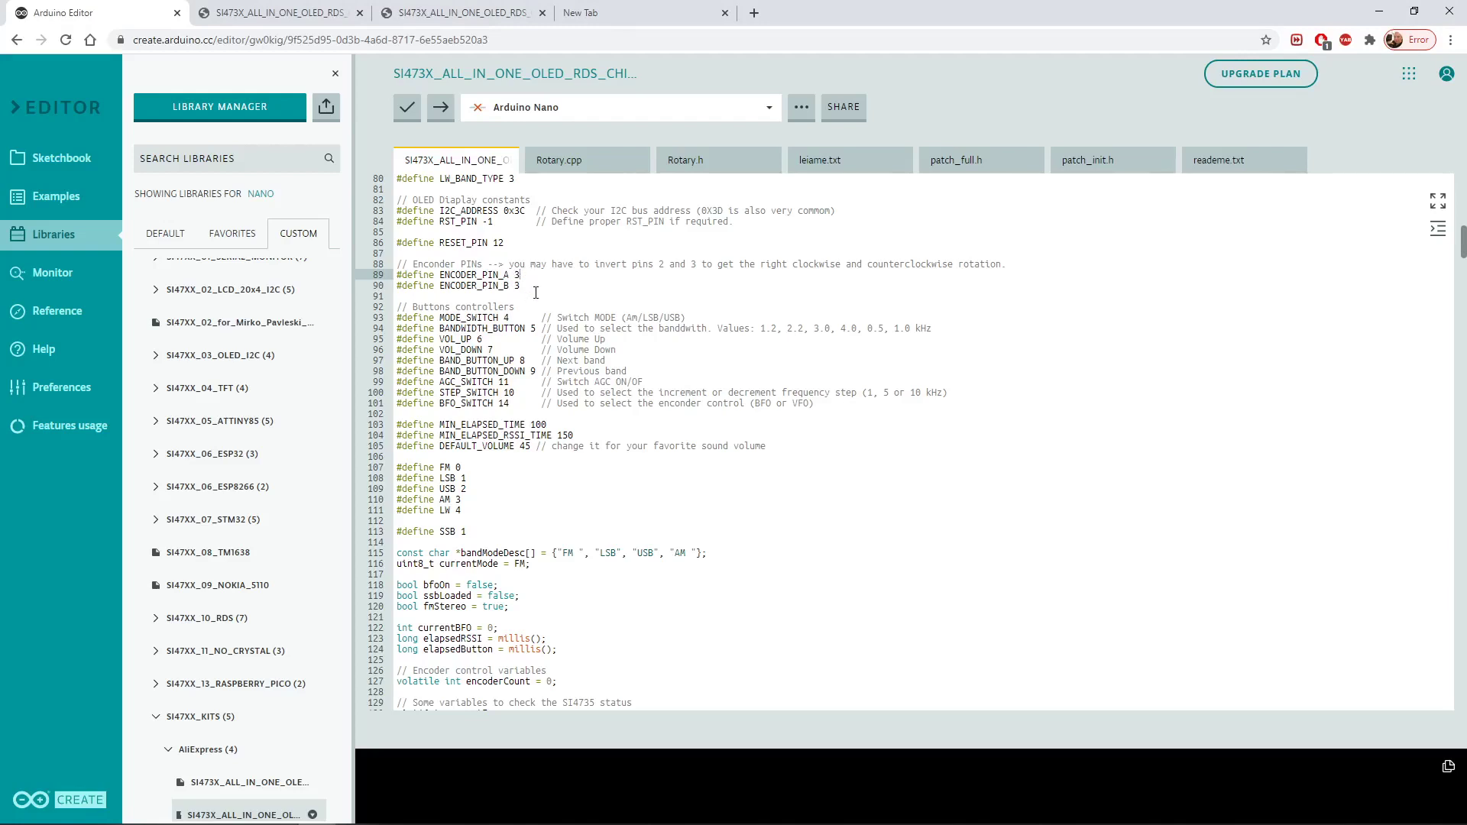
{"action": "left_click", "coordinate": [522, 287]}
{"action": "type", "text": "2"}
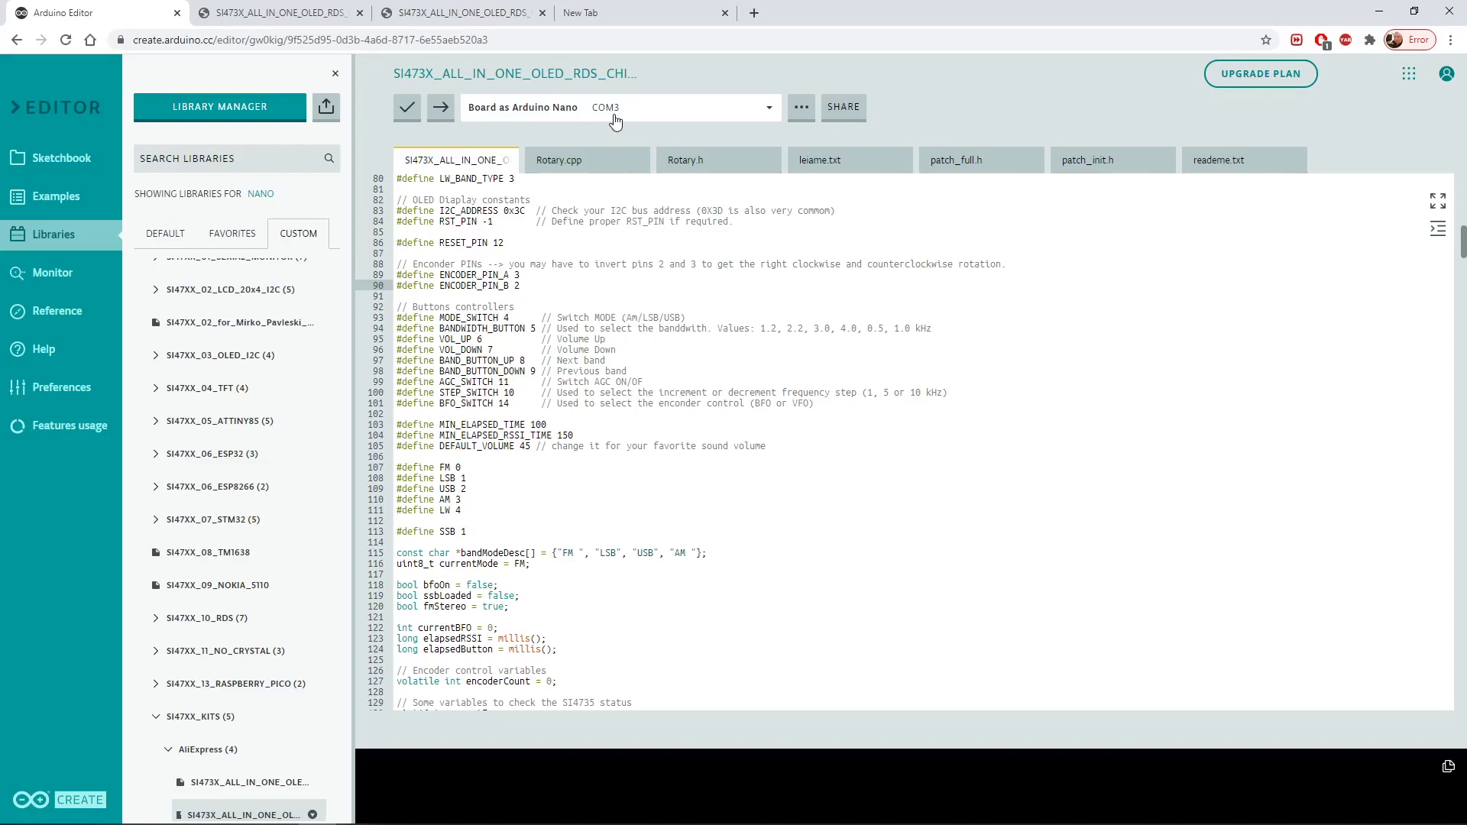
Step: Save the sketch and upload it to the Arduino Nano on COM3
{"action": "left_click", "coordinate": [443, 107]}
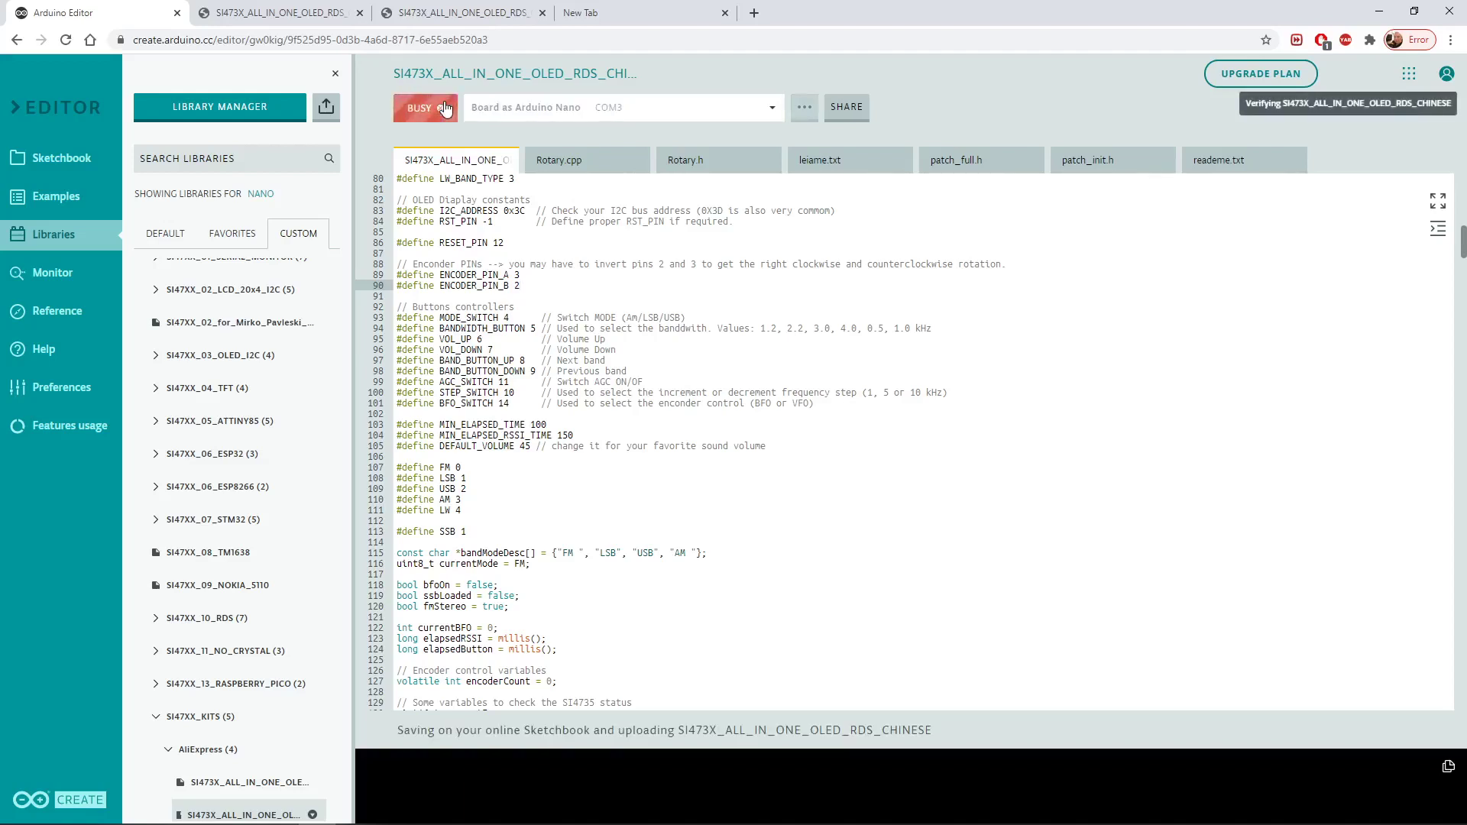